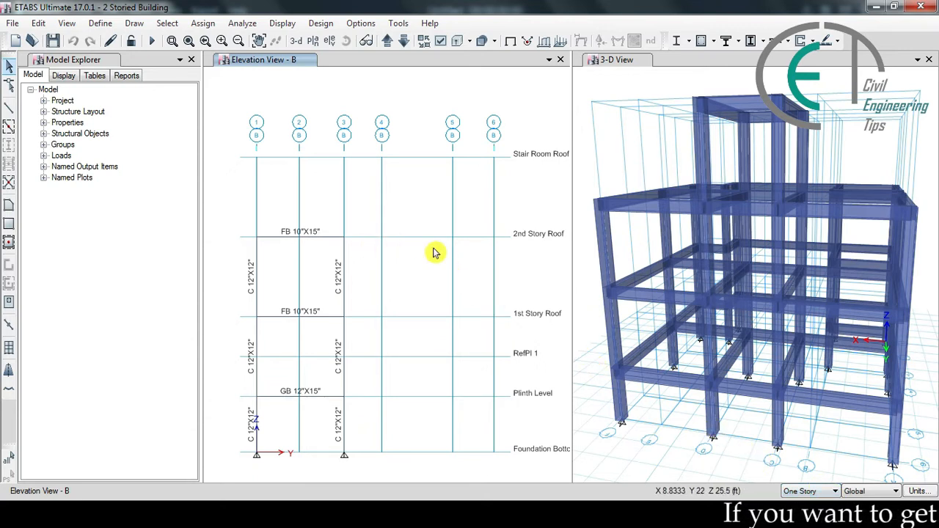
# - Show the 1st Story Roof plan in place of the grid B elevation view
pyautogui.click(312, 42)
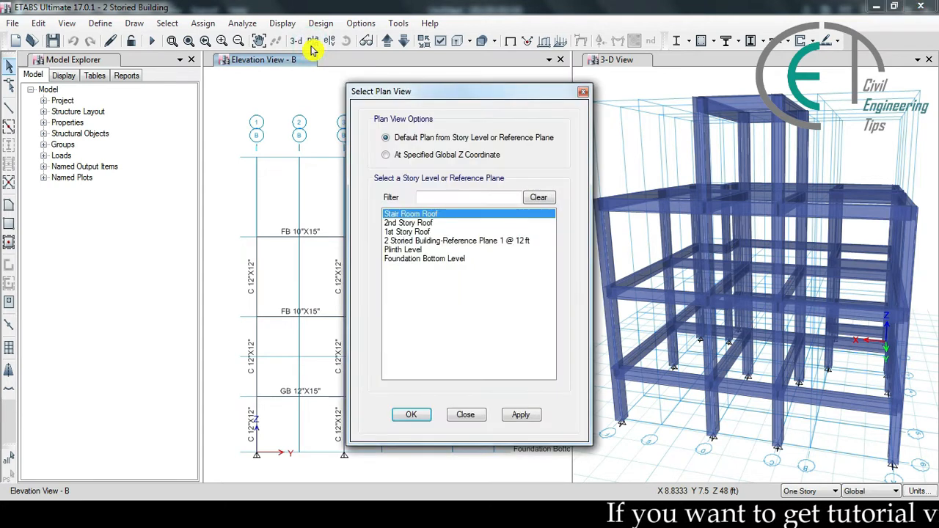
pyautogui.click(402, 232)
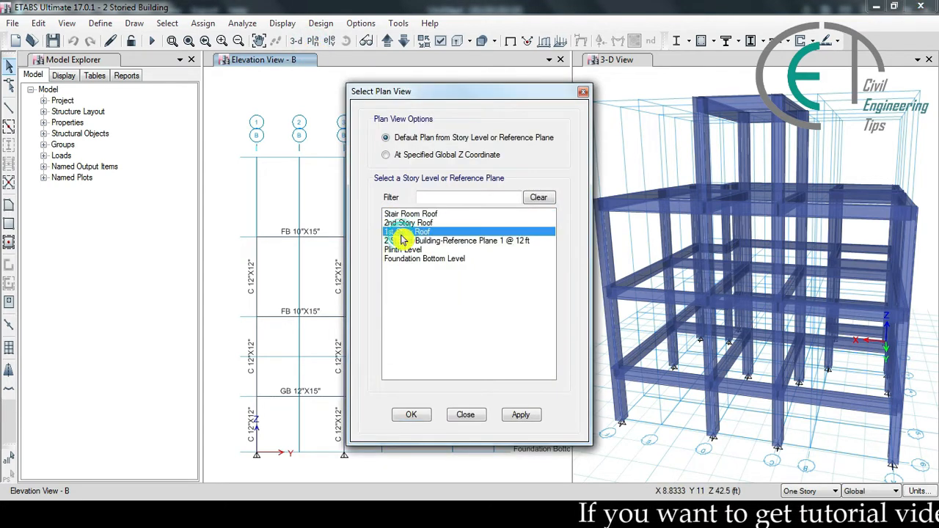
pyautogui.click(509, 413)
pyautogui.click(410, 415)
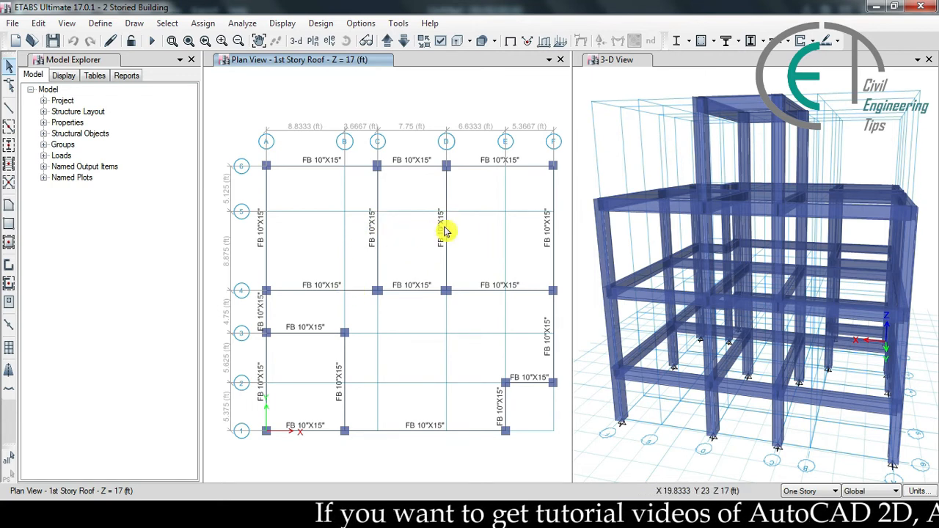
# - Turn off the frame section labels in the 1st Story Roof plan view
pyautogui.click(441, 42)
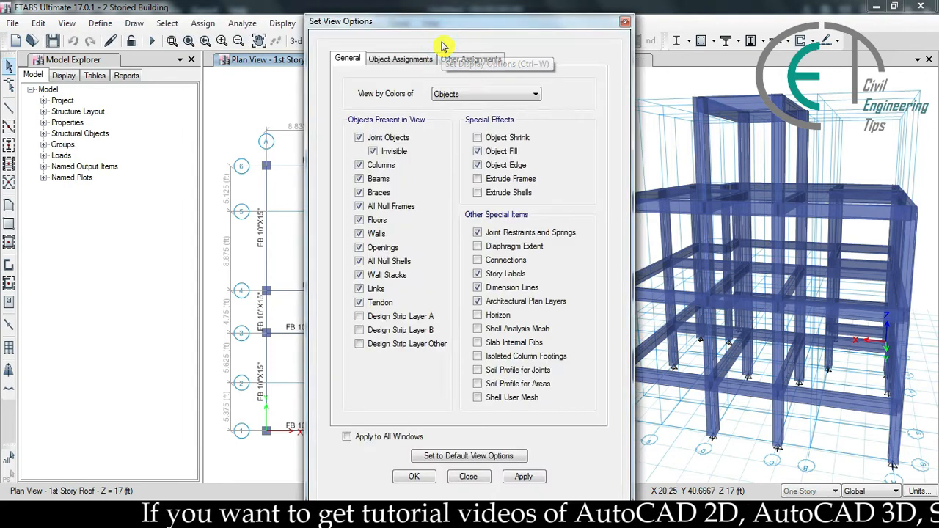
pyautogui.click(401, 58)
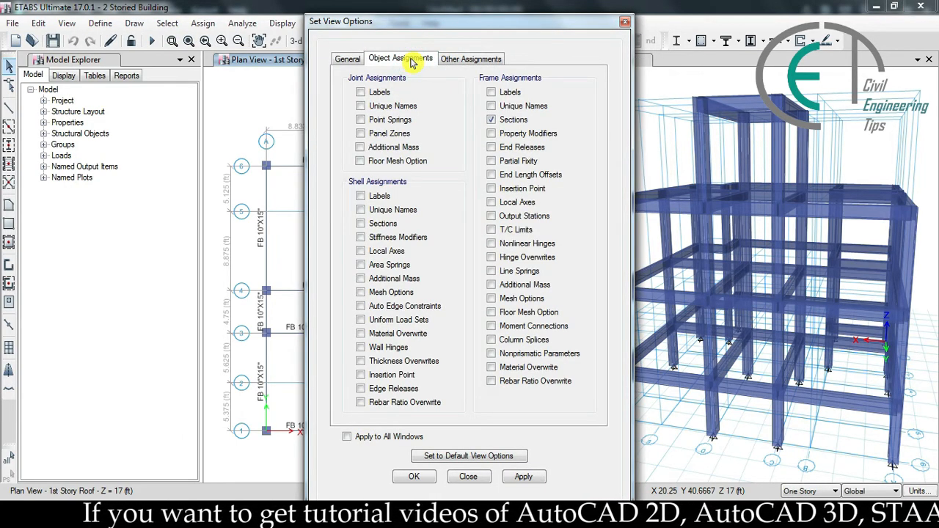
pyautogui.click(491, 120)
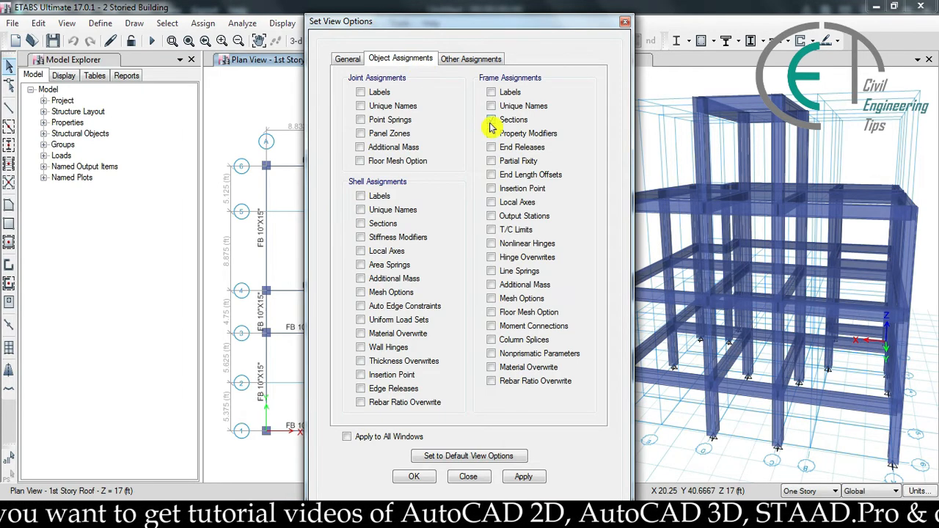
pyautogui.click(523, 476)
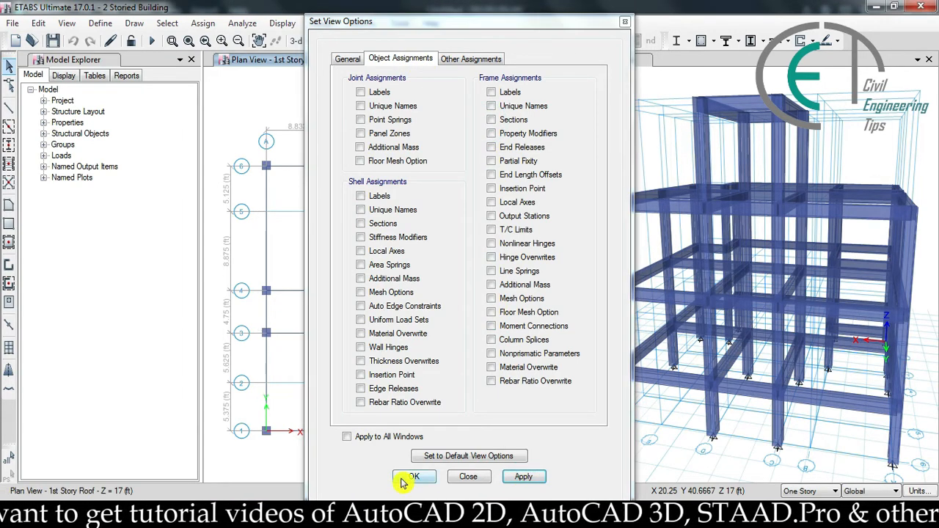
pyautogui.click(413, 477)
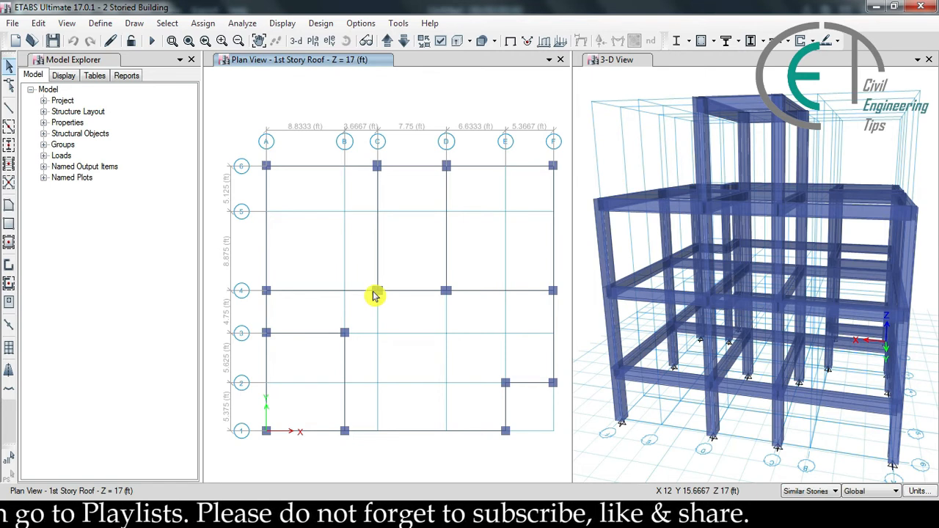
# - Start the Draw Floor/Wall command with the area property set to Slab 5"
pyautogui.click(9, 246)
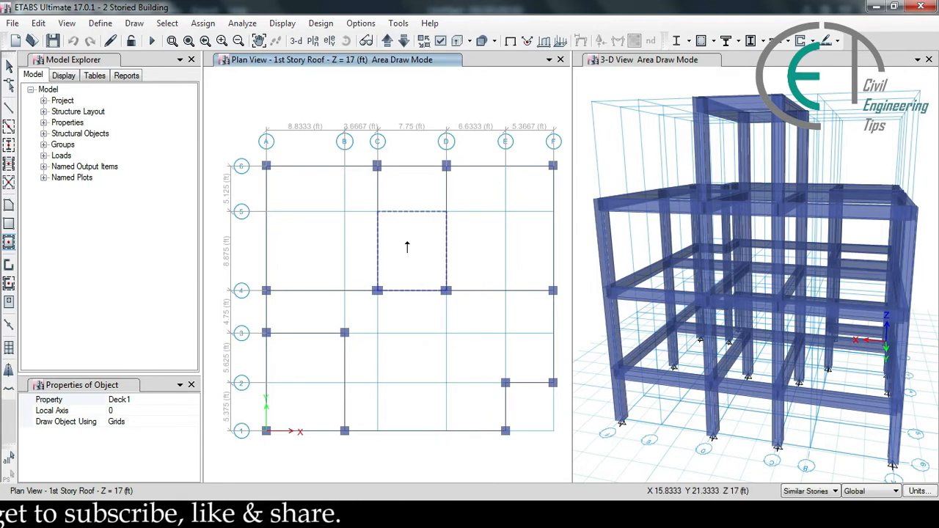
pyautogui.press('Escape')
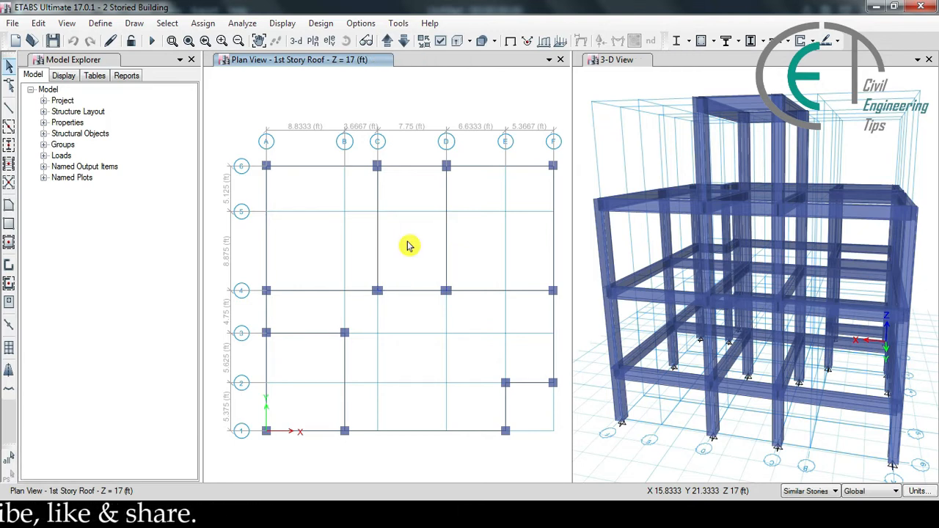
pyautogui.click(140, 27)
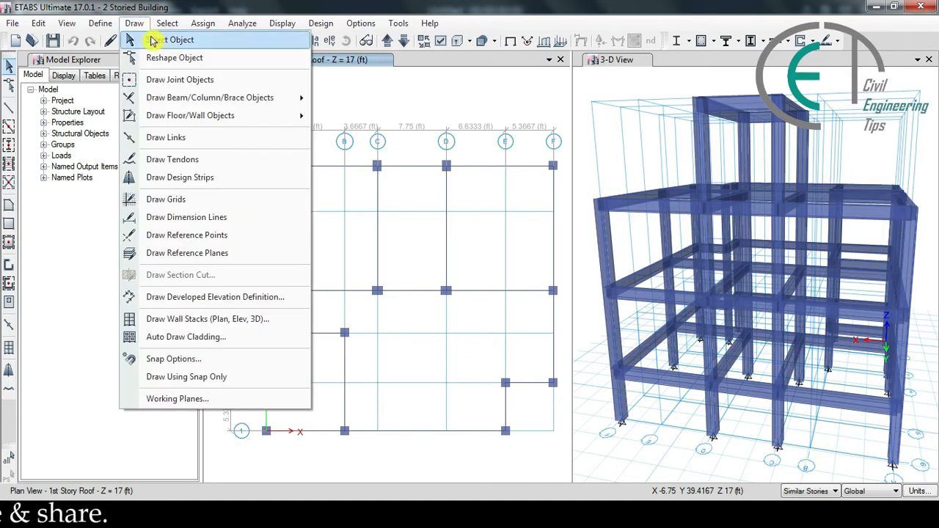
pyautogui.moveTo(196, 117)
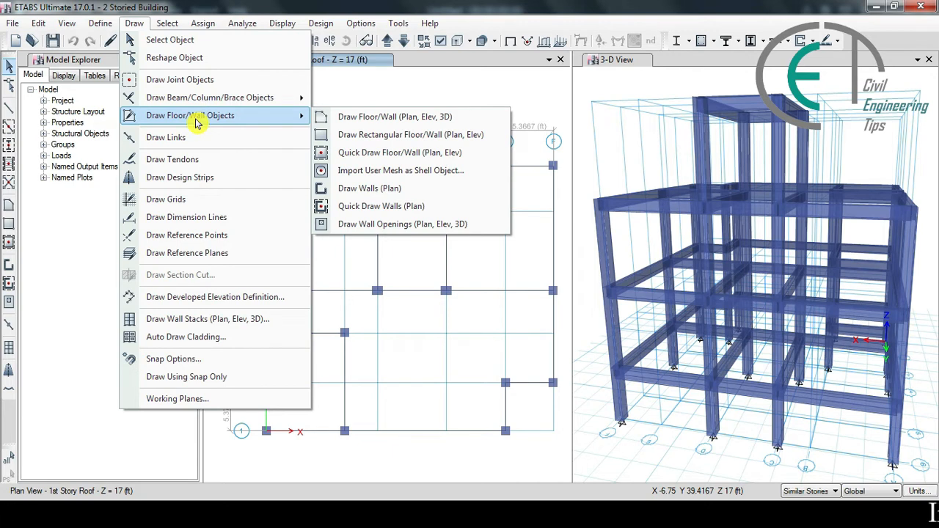
pyautogui.click(342, 117)
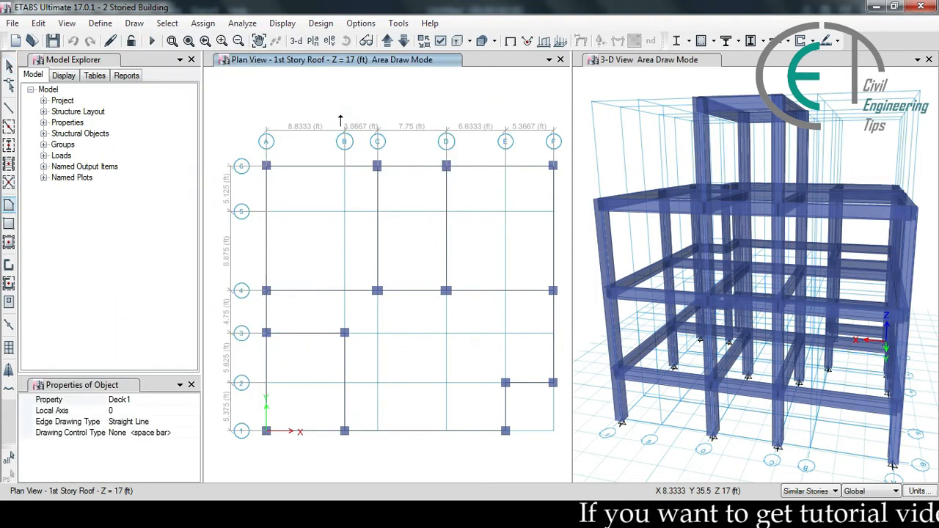
pyautogui.click(142, 403)
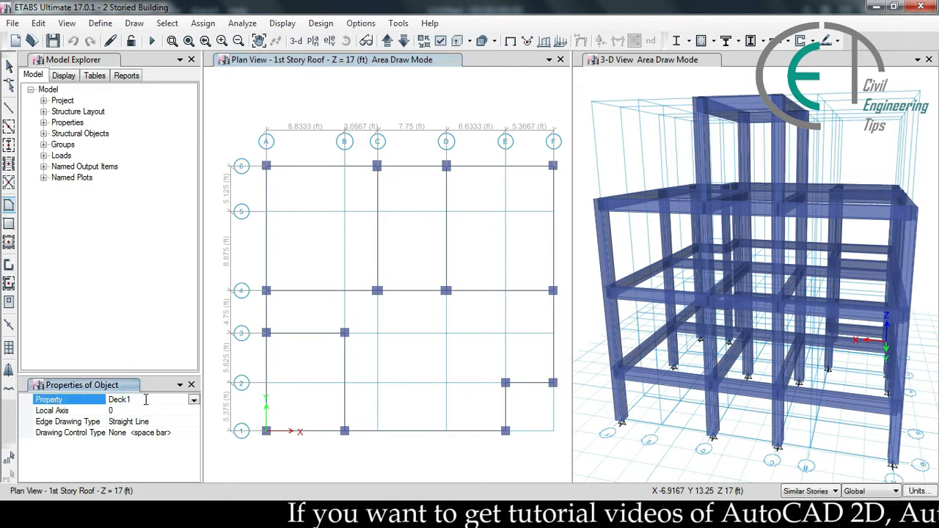
pyautogui.click(190, 400)
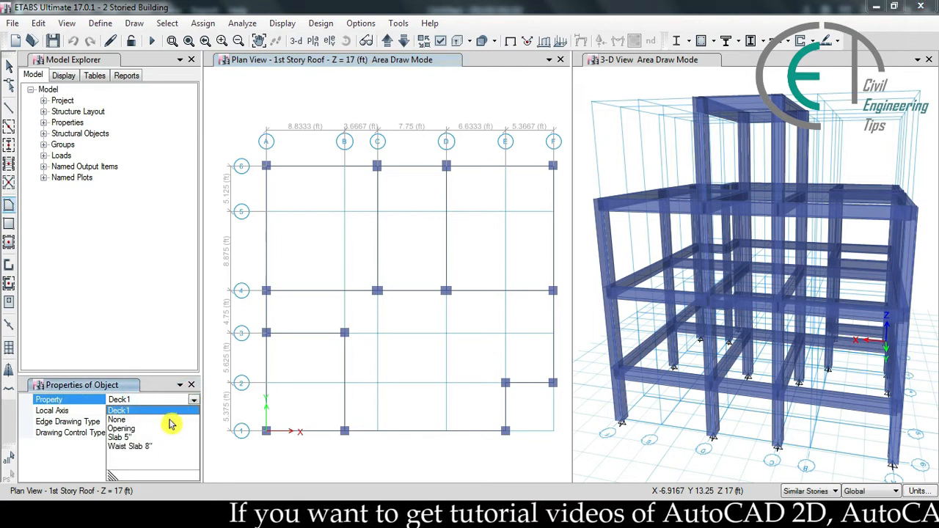
pyautogui.click(134, 438)
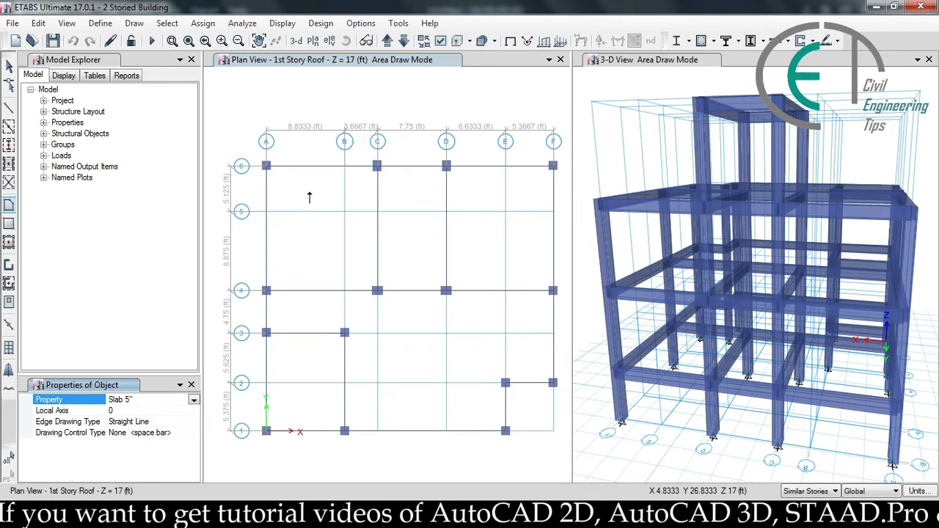
pyautogui.click(14, 207)
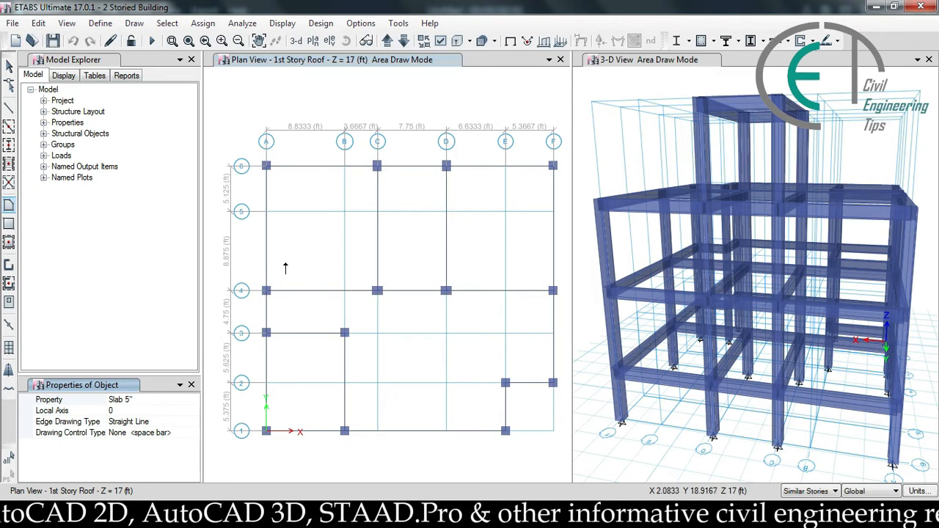
# - Draw a Slab 5" floor panel through grid points A6, C6, C4 and A4 on the 1st Story Roof plan
pyautogui.click(267, 167)
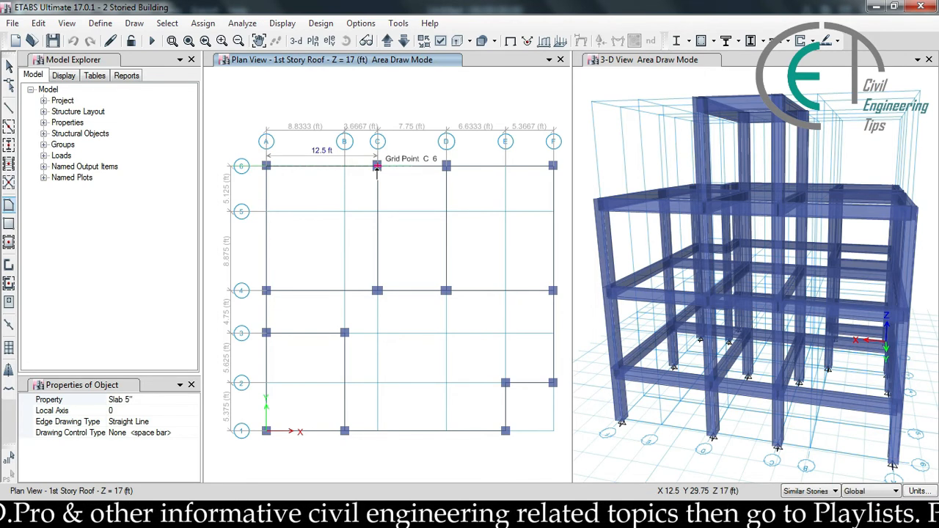
pyautogui.scroll(3, 377, 168)
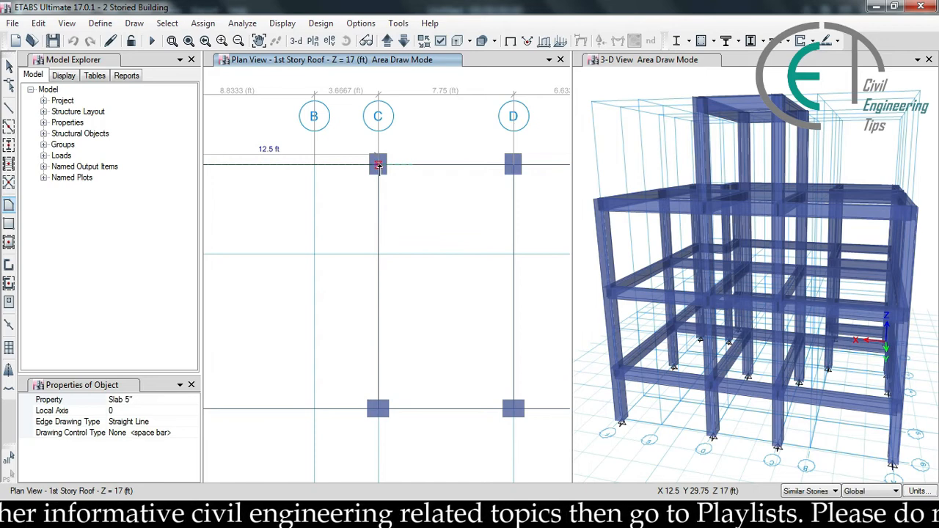
pyautogui.click(378, 165)
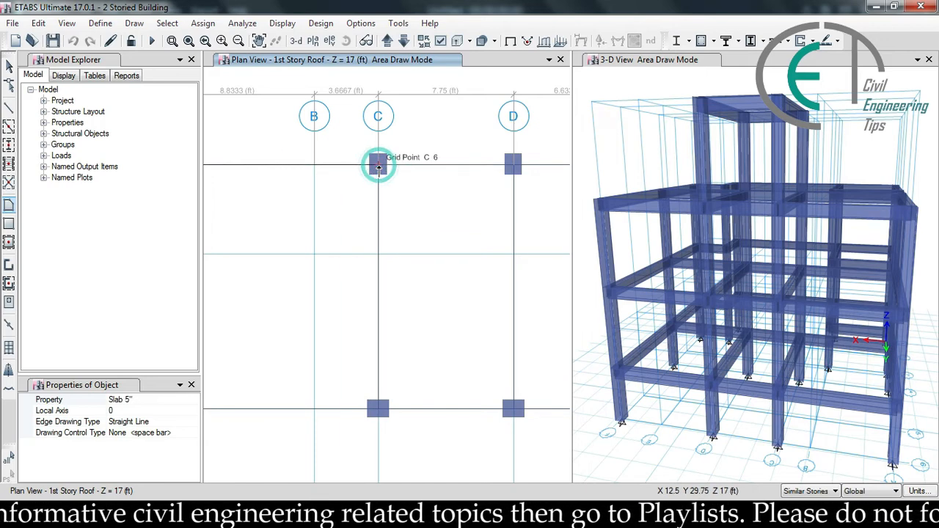
pyautogui.scroll(-5, 375, 183)
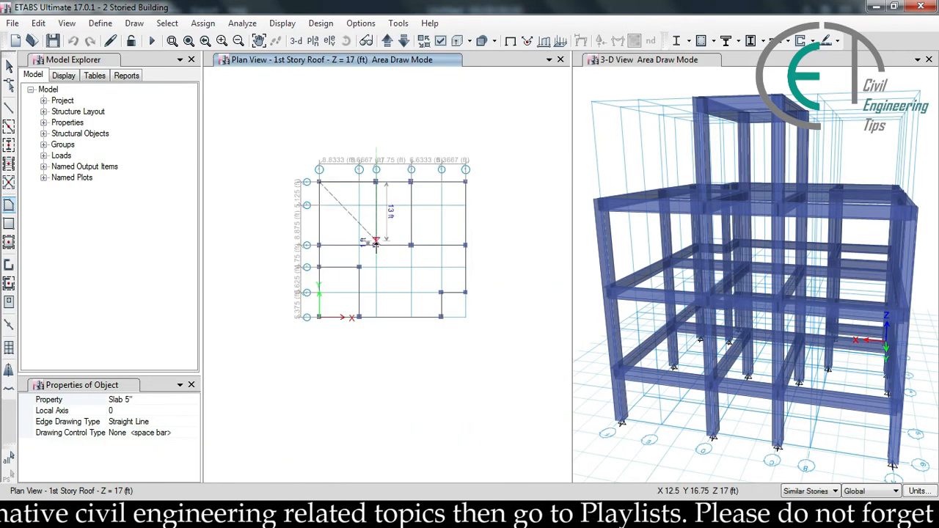
pyautogui.scroll(5, 375, 234)
pyautogui.scroll(-3, 379, 248)
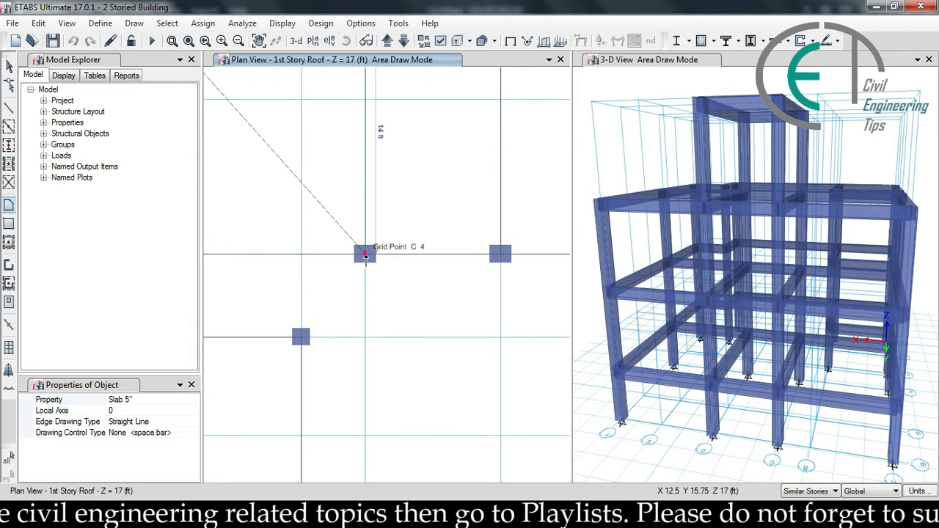
pyautogui.scroll(-3, 296, 264)
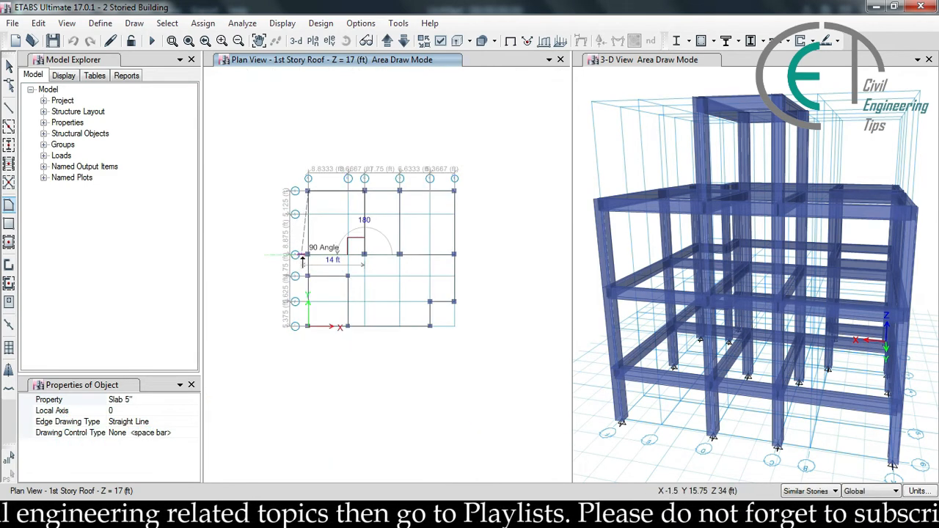
pyautogui.scroll(2, 295, 259)
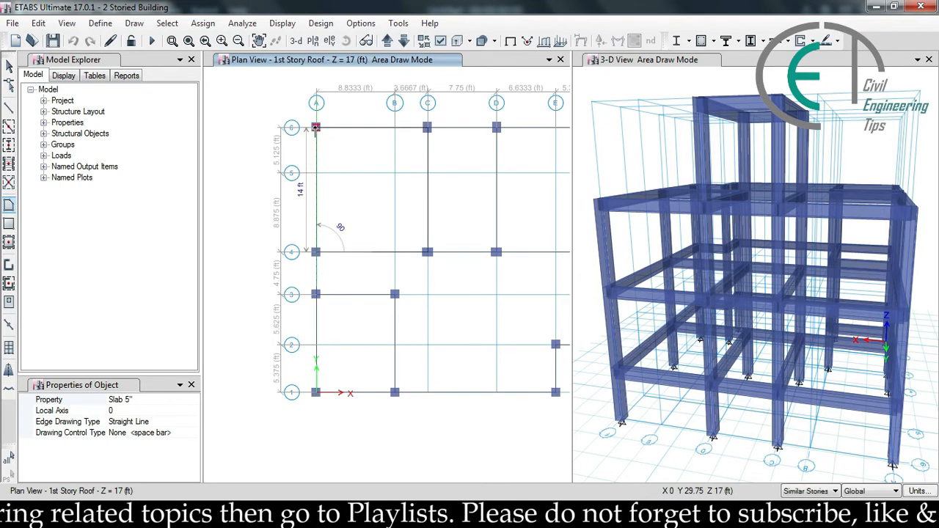
pyautogui.scroll(3, 318, 129)
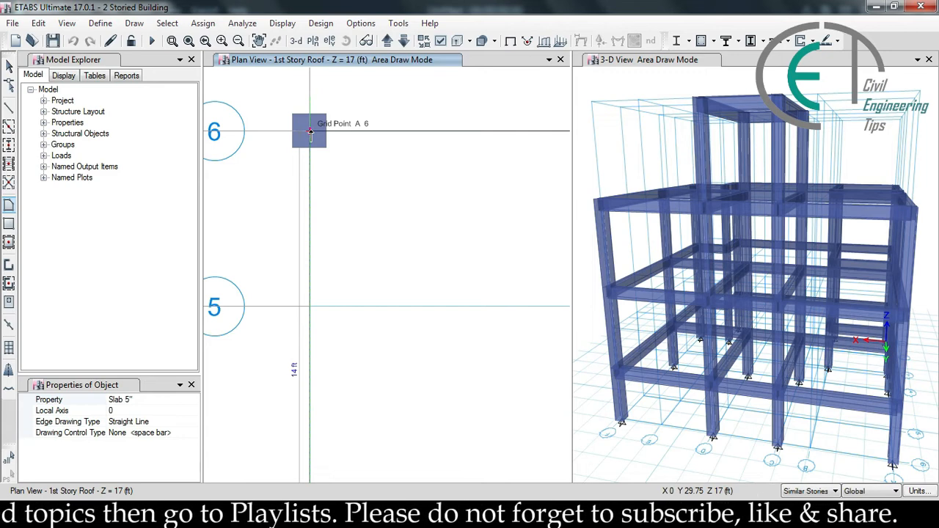
pyautogui.click(309, 132)
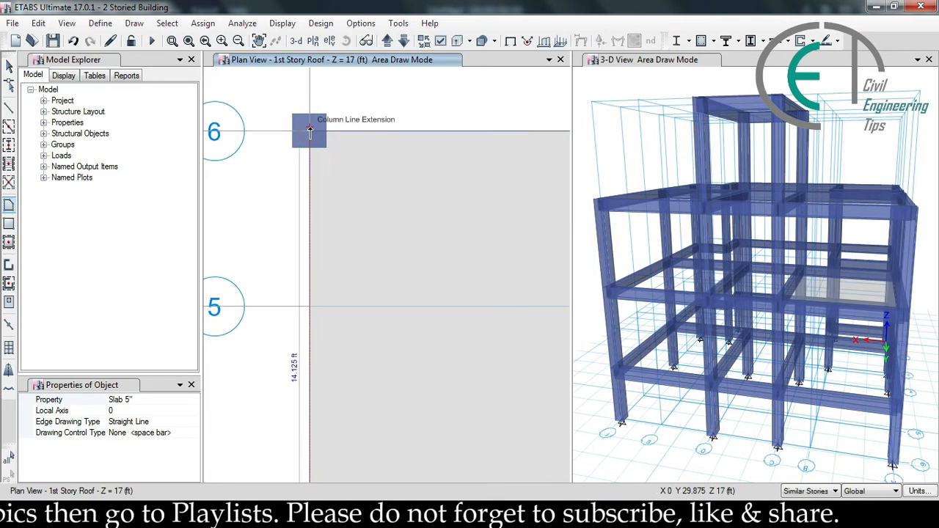
pyautogui.scroll(-5, 316, 139)
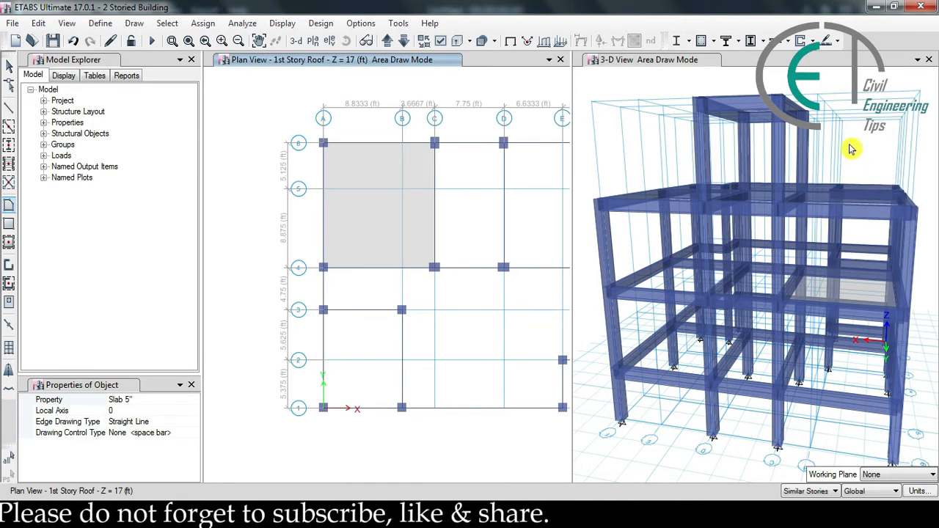
# - Orbit the 3-D view to look down on the floor panels and turn off its extruded frame display
pyautogui.click(699, 72)
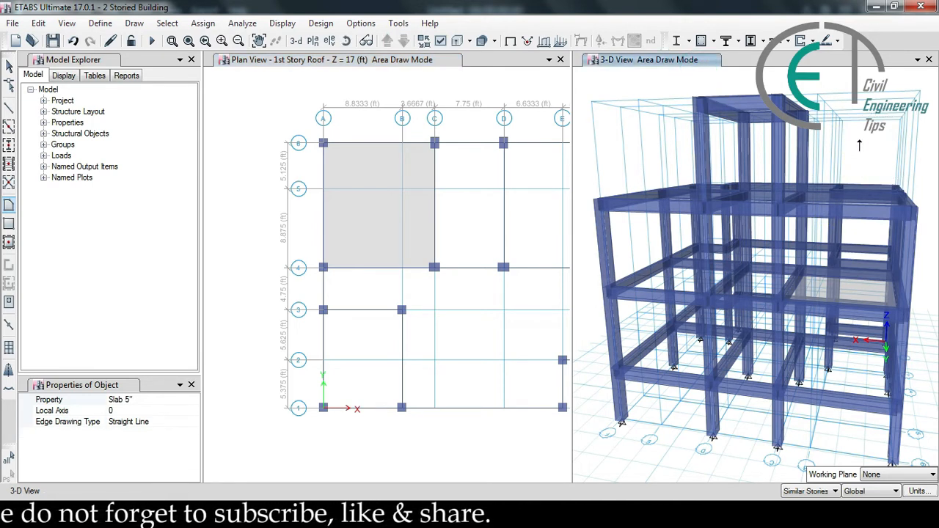
pyautogui.keyDown('shift'); pyautogui.moveTo(859, 146); pyautogui.dragTo(818, 190, button='middle'); pyautogui.keyUp('shift')
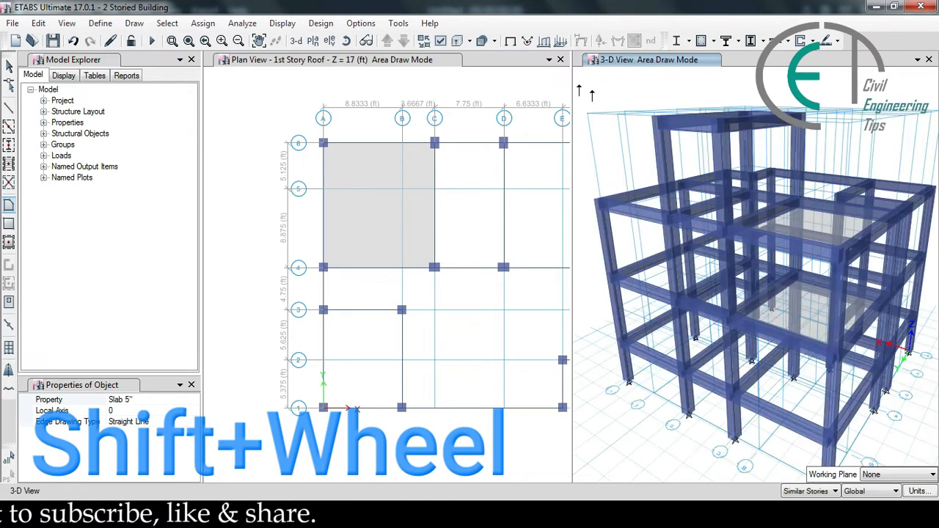
pyautogui.click(461, 41)
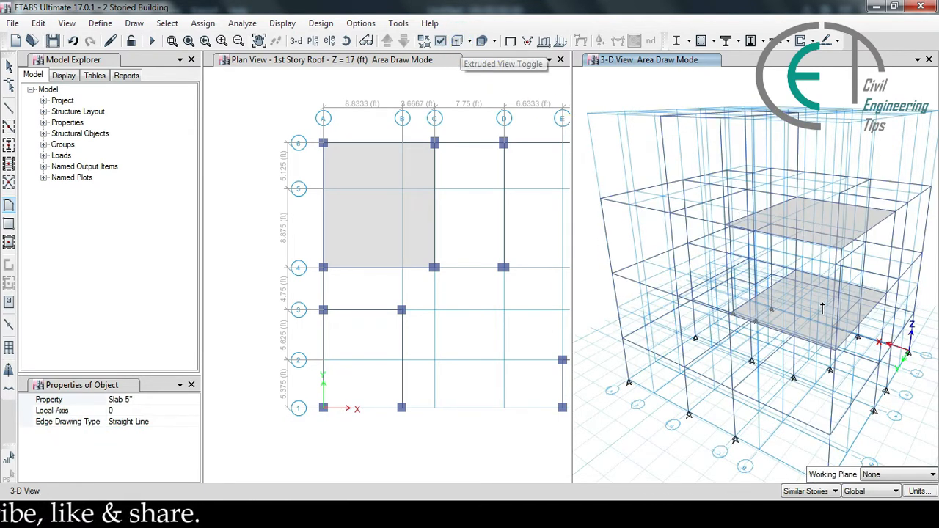
pyautogui.scroll(2, 821, 308)
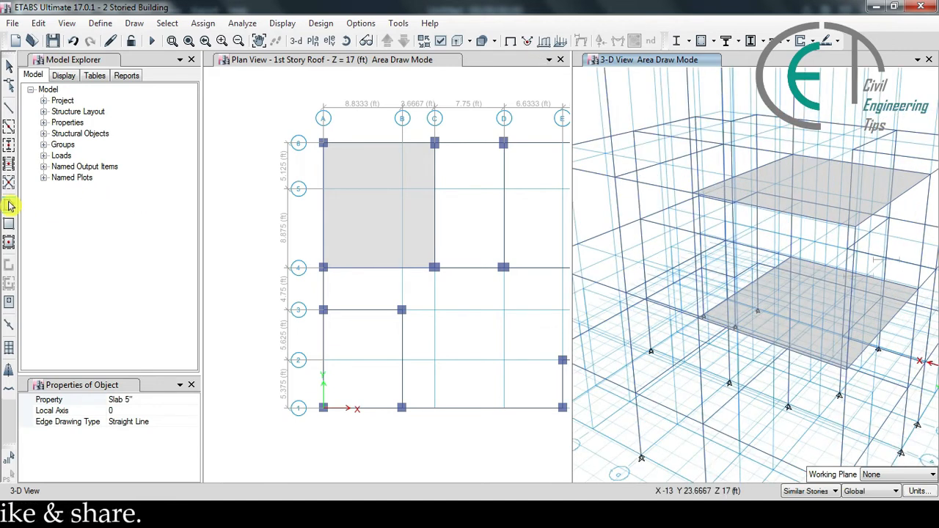
# - Examine the slab panel between grids A–C and 4–6 in the plan view and the 3-D view
pyautogui.moveTo(279, 220); pyautogui.dragTo(245, 237, button='middle')
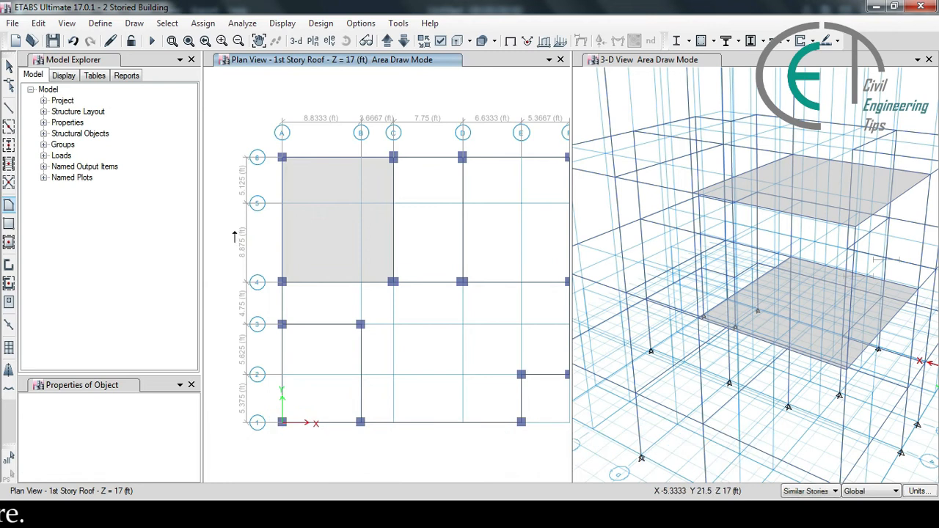
pyautogui.scroll(-3, 237, 243)
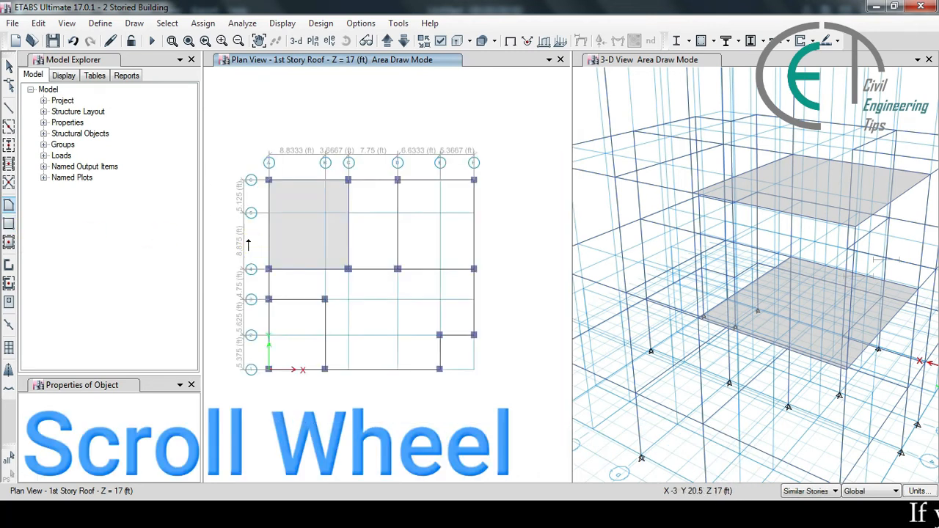
pyautogui.scroll(2, 281, 271)
pyautogui.scroll(2, 276, 270)
pyautogui.scroll(-2, 273, 271)
pyautogui.click(610, 98)
pyautogui.scroll(-3, 672, 173)
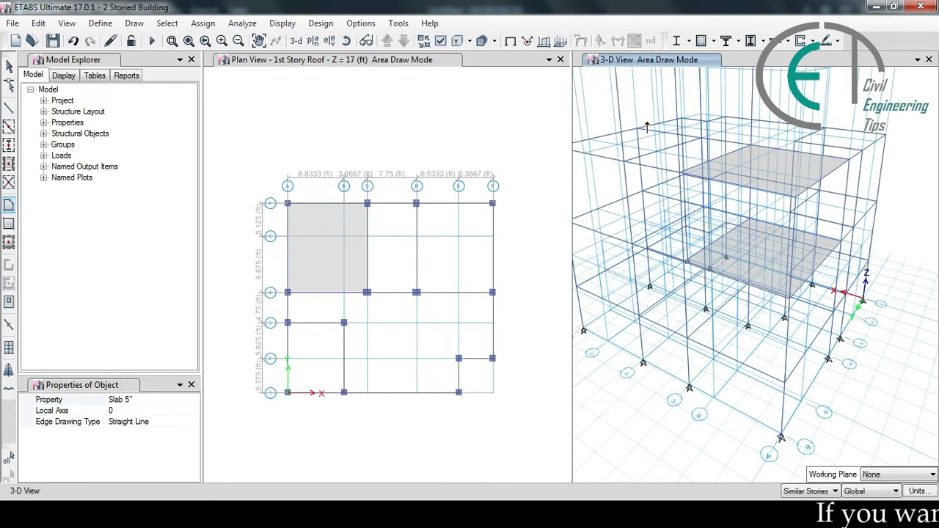
pyautogui.scroll(3, 672, 173)
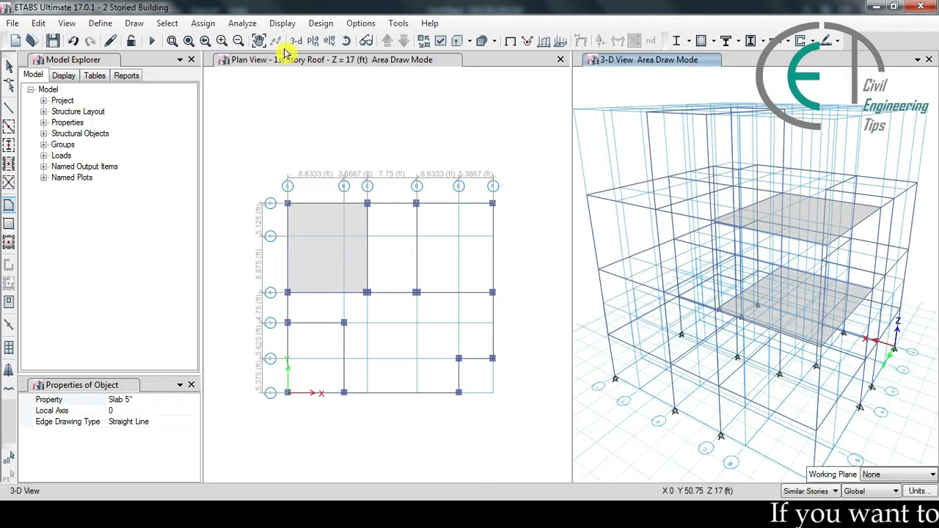
# - Draw a rectangular Slab 5" floor panel from grid point D6 to F4 on the 1st Story Roof plan
pyautogui.click(228, 195)
pyautogui.press('Escape')
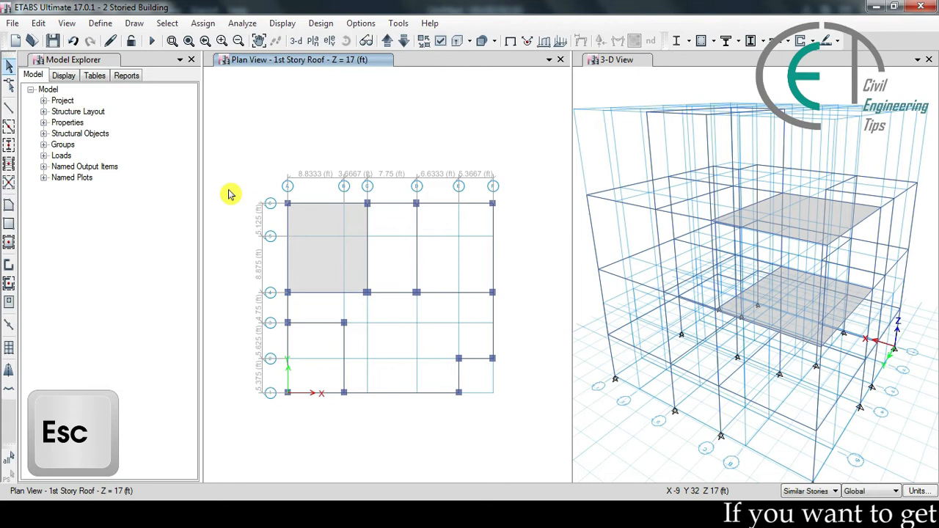
pyautogui.click(13, 225)
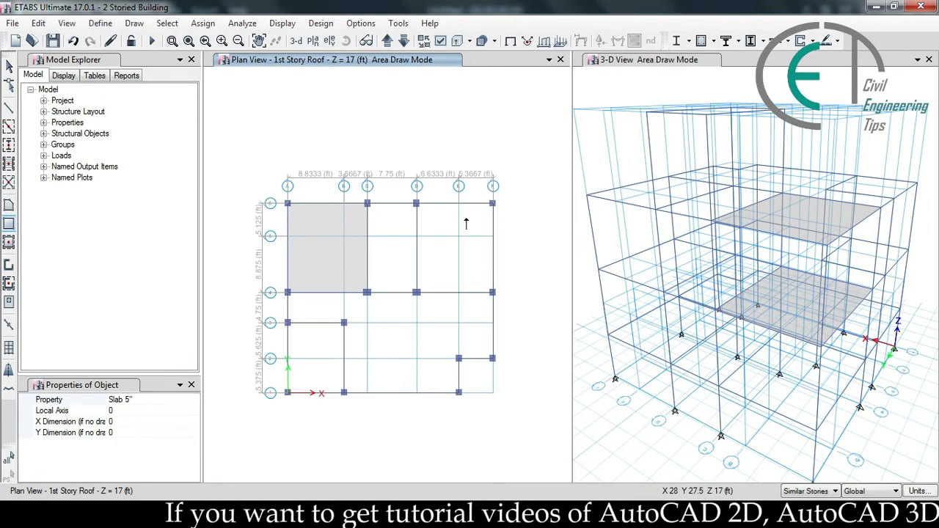
pyautogui.scroll(2, 466, 223)
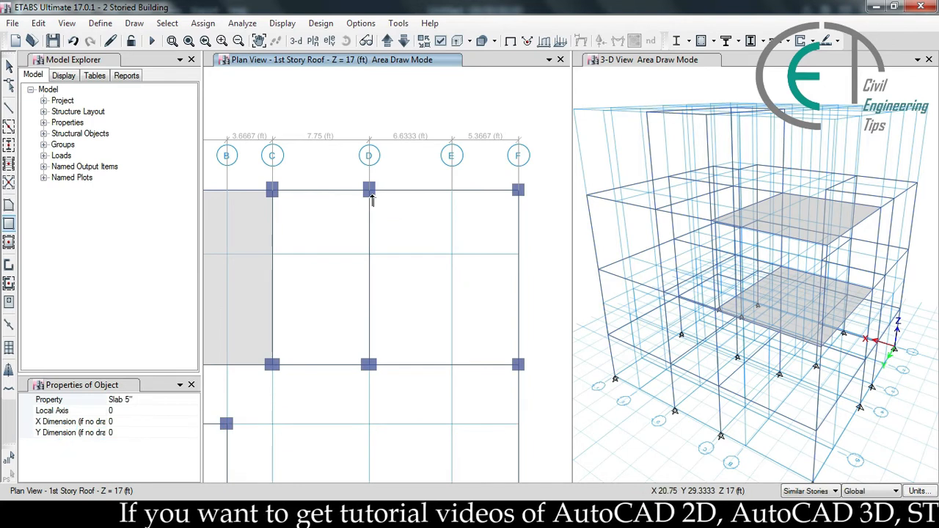
pyautogui.moveTo(372, 190); pyautogui.dragTo(518, 365)
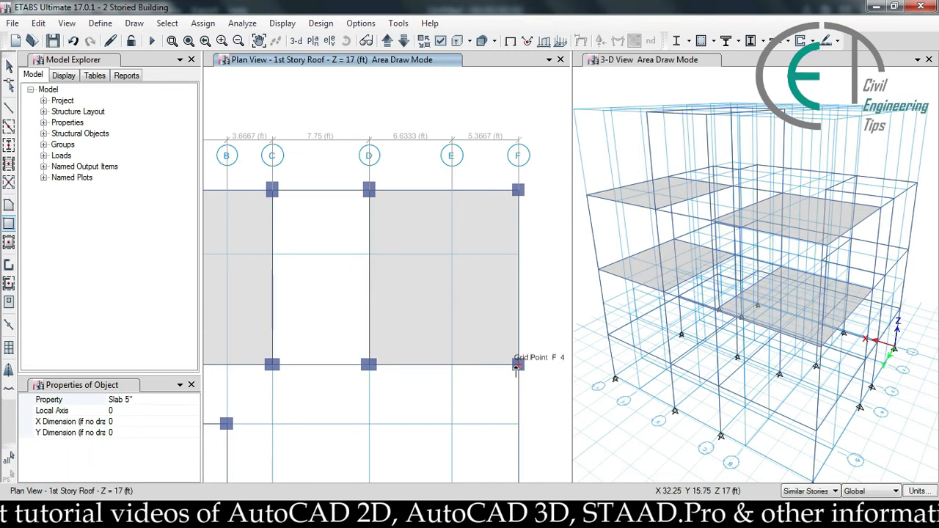
# - Draw a rectangular Slab 5" floor panel from grid point A4 to B3 on the 1st Story Roof plan
pyautogui.scroll(-3, 517, 367)
pyautogui.moveTo(513, 379); pyautogui.dragTo(307, 303, button='middle')
pyautogui.scroll(3, 302, 301)
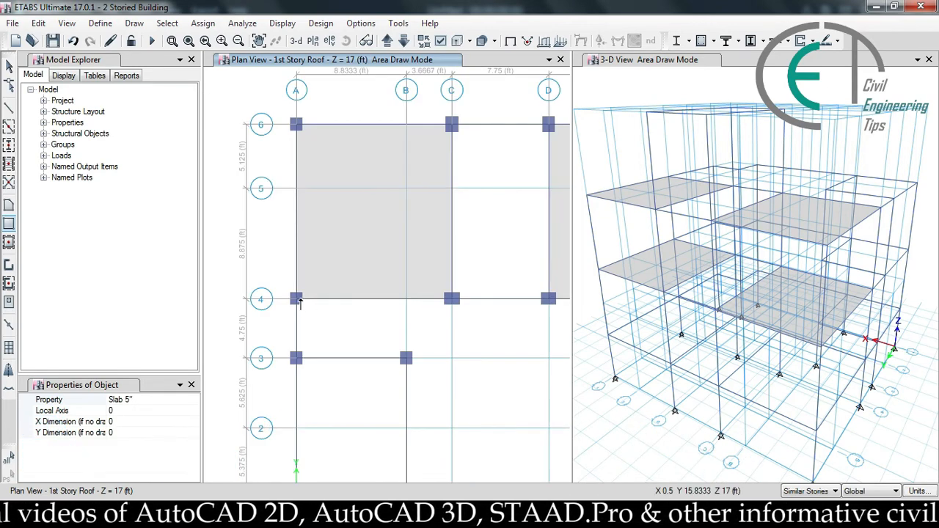
pyautogui.moveTo(294, 301); pyautogui.dragTo(404, 360)
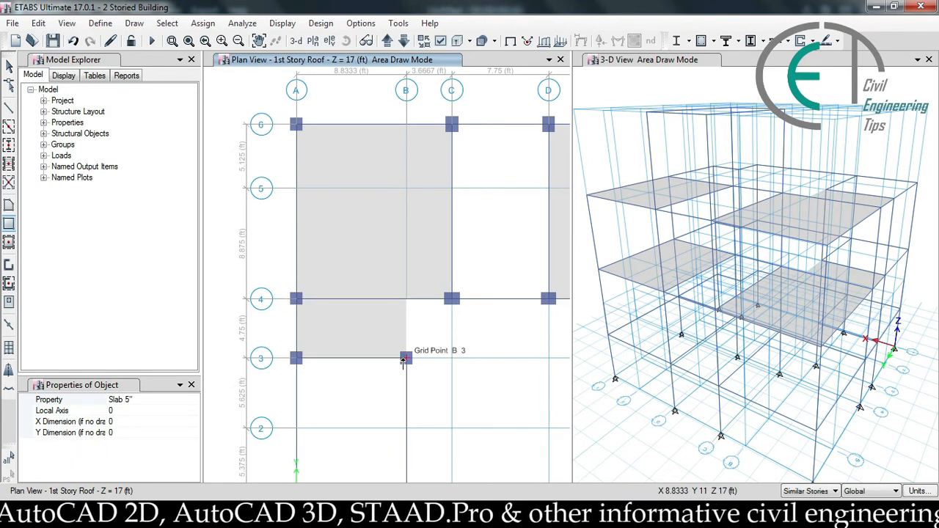
# - Draw a rectangular Slab 5" floor panel from grid point A3 to B1 on the 1st Story Roof plan
pyautogui.scroll(-2, 405, 360)
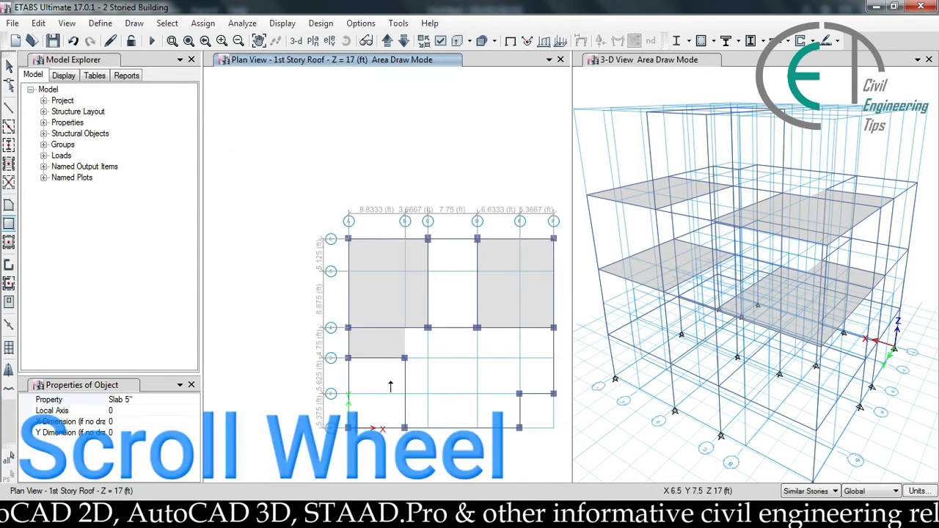
pyautogui.scroll(2, 389, 384)
pyautogui.click(308, 338)
pyautogui.moveTo(308, 338); pyautogui.dragTo(418, 473)
pyautogui.scroll(-2, 448, 409)
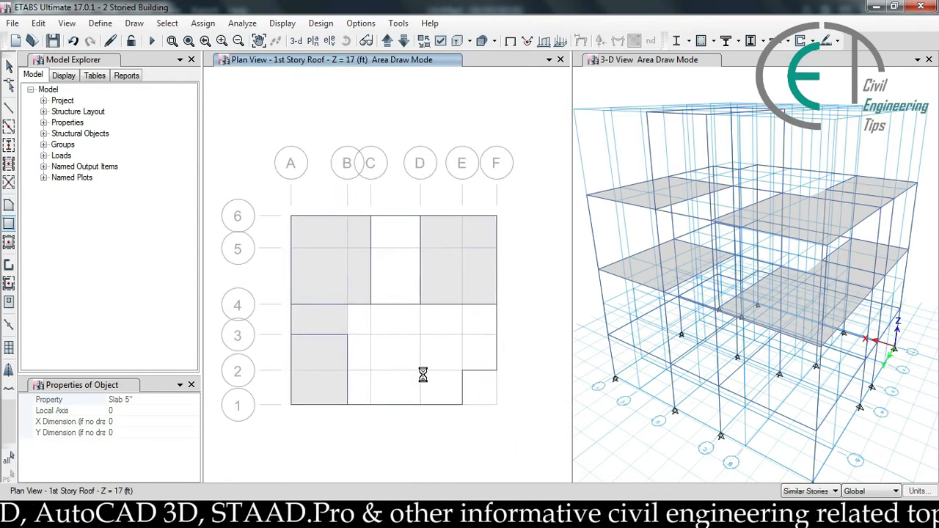
# - Draw two rectangular Slab 5" floor panels, from F4 to E2 and from E1 to B4, and end the drawing command
pyautogui.click(495, 305)
pyautogui.moveTo(489, 317); pyautogui.dragTo(463, 370)
pyautogui.moveTo(462, 405); pyautogui.dragTo(348, 308)
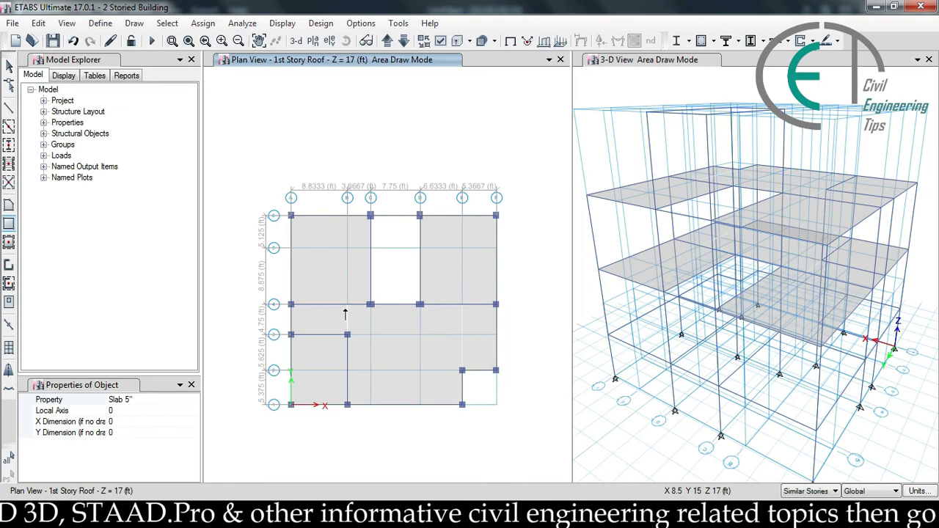
pyautogui.press('Escape')
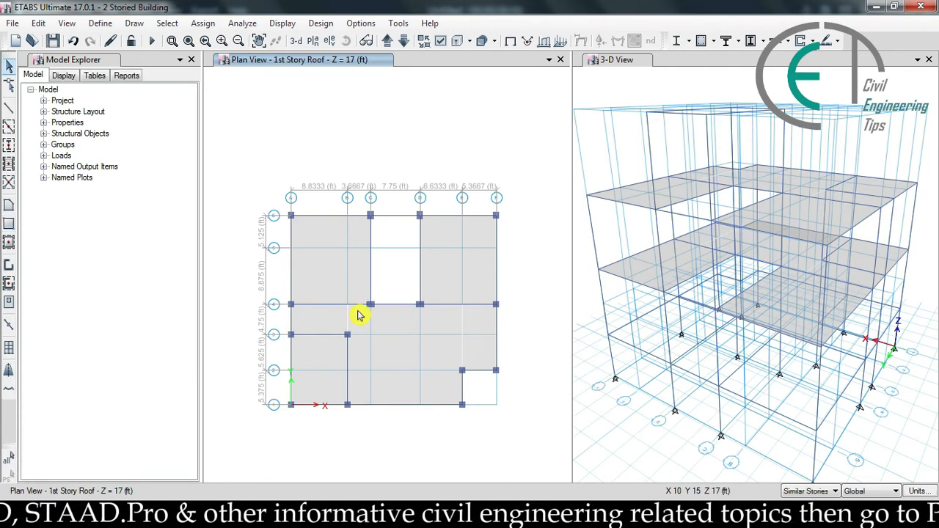
# - Set the plan view to the Stair Room Roof level
pyautogui.keyDown('shift'); pyautogui.moveTo(723, 278); pyautogui.dragTo(712, 312, button='middle'); pyautogui.keyUp('shift')
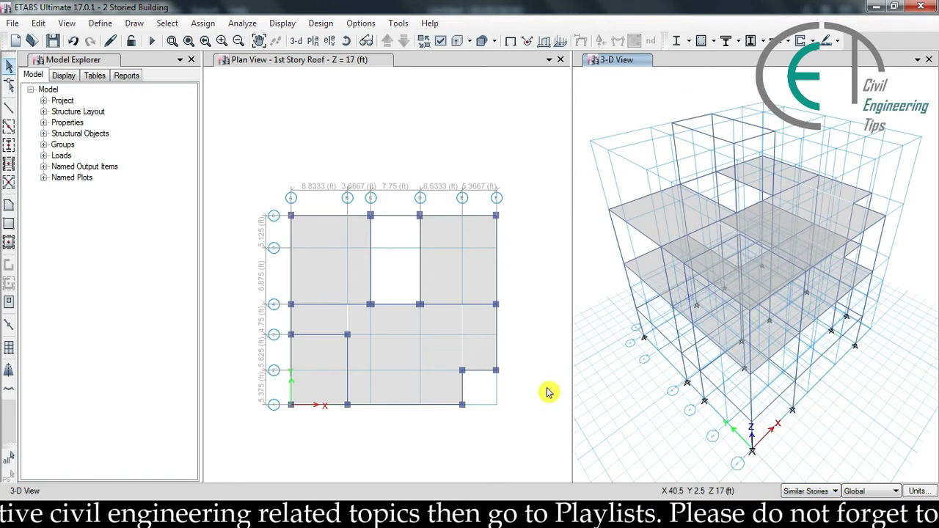
pyautogui.click(287, 64)
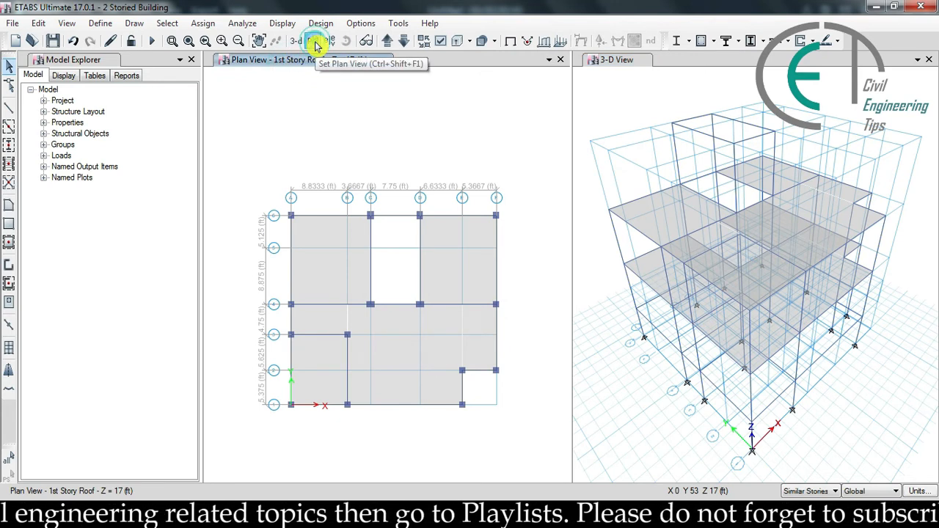
pyautogui.click(316, 43)
pyautogui.click(396, 214)
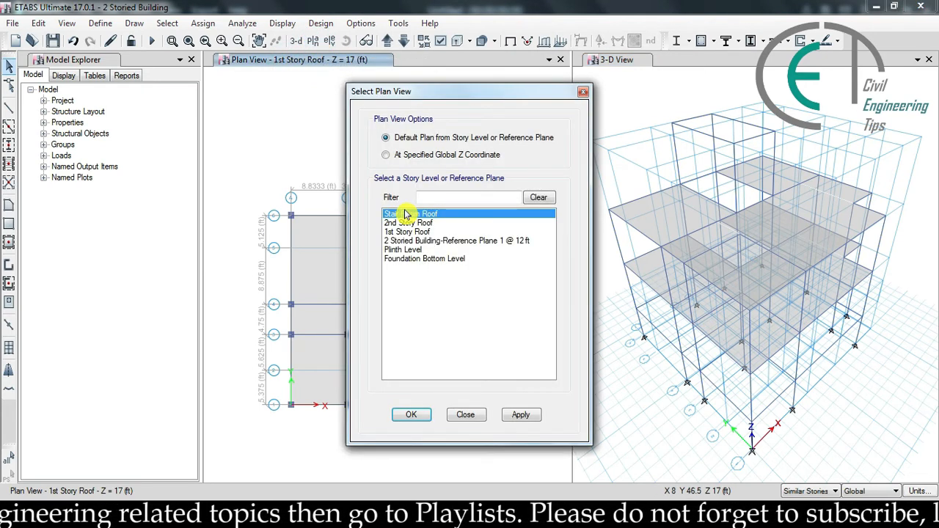
pyautogui.click(515, 413)
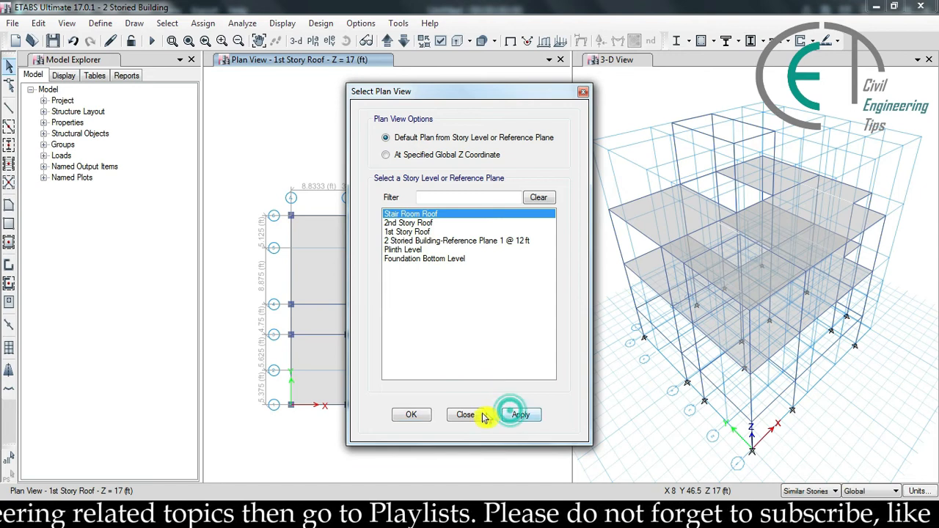
pyautogui.click(413, 415)
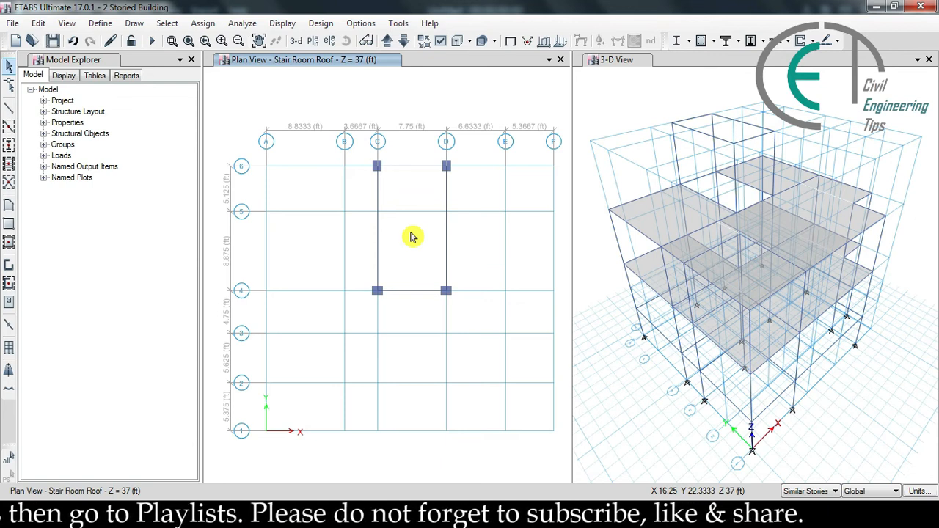
# - Draw a rectangular Slab 5" floor panel from grid point C6 to D4 on the Stair Room Roof plan
pyautogui.click(135, 23)
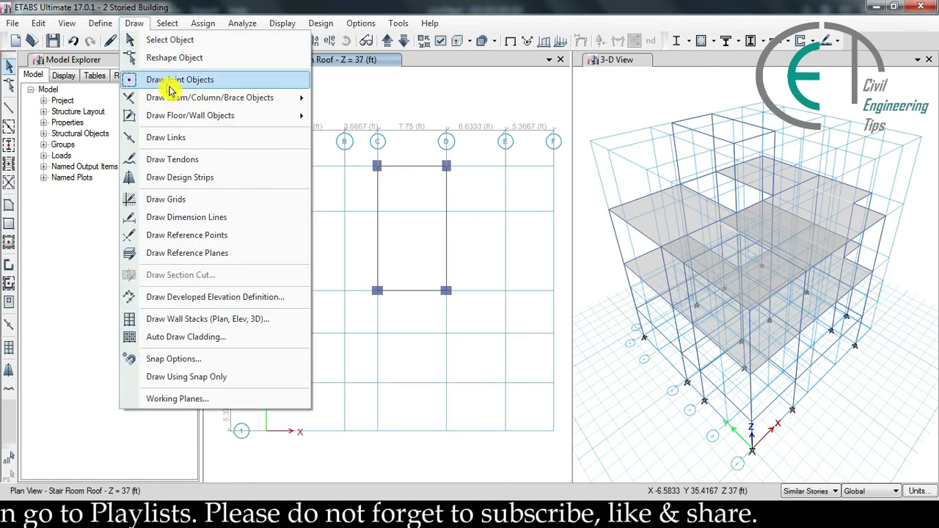
pyautogui.moveTo(182, 116)
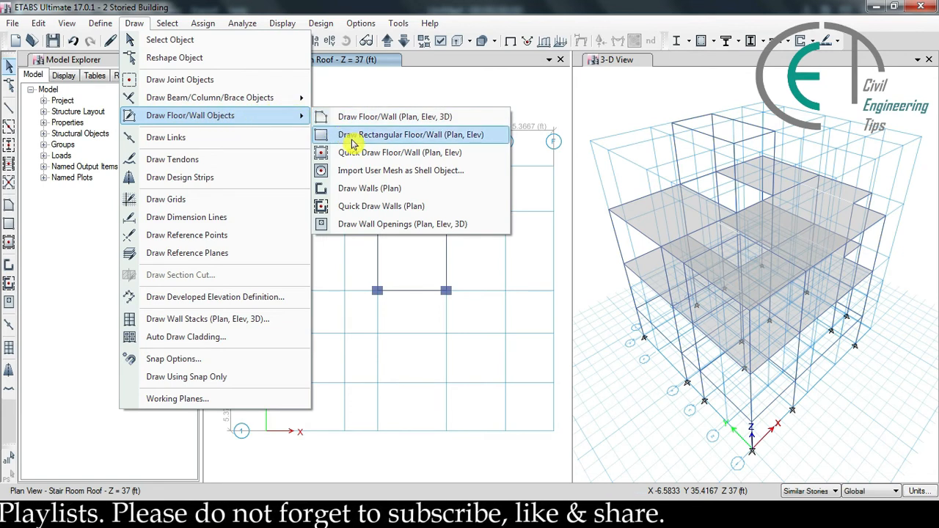
pyautogui.click(398, 138)
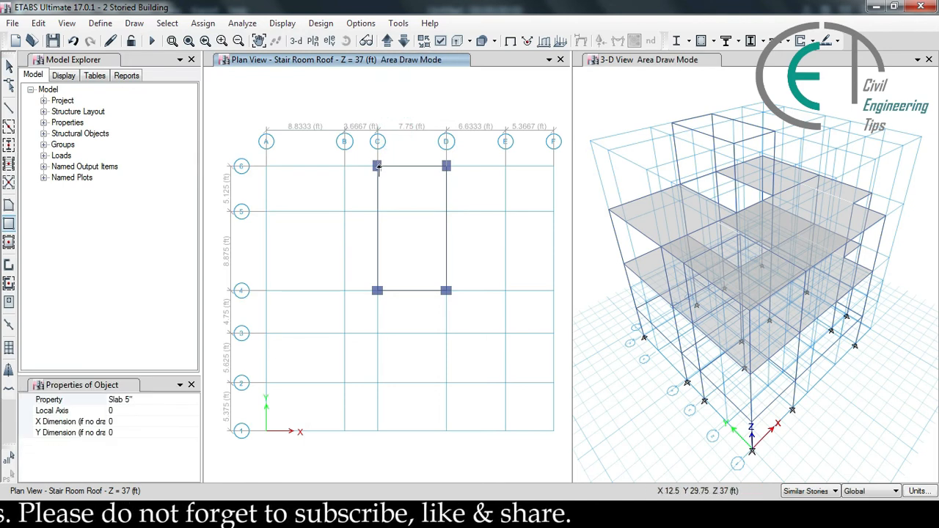
pyautogui.moveTo(377, 165); pyautogui.dragTo(445, 292)
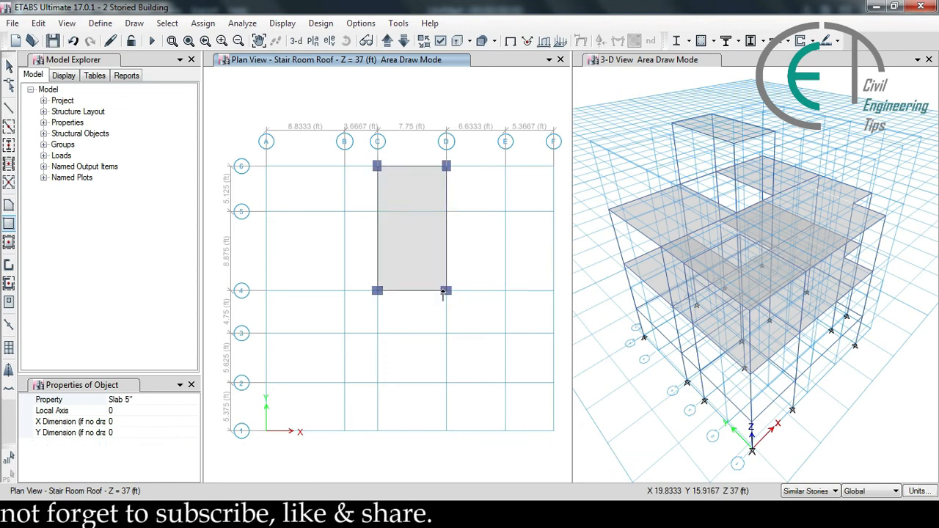